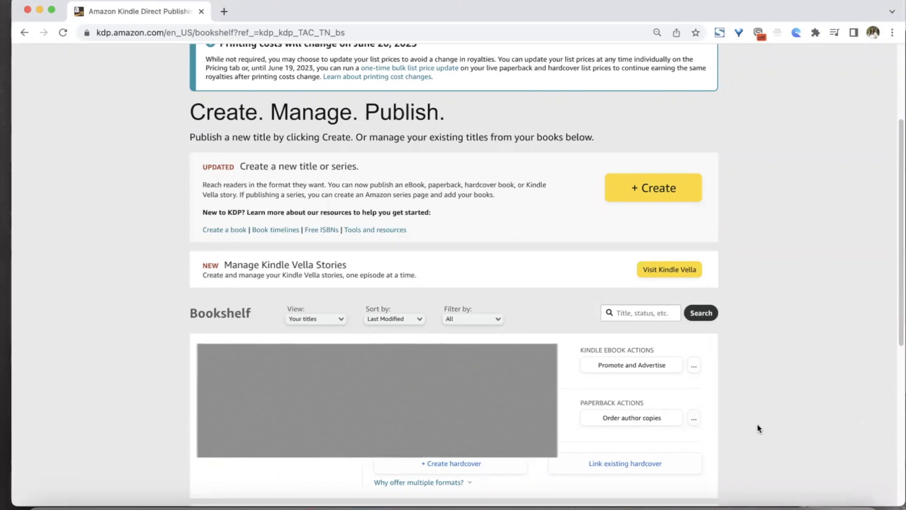
- Open the paperback's print book pricing and examine the Amazon.com royalties before and after Jun 20, 2023
left_click(694, 419)
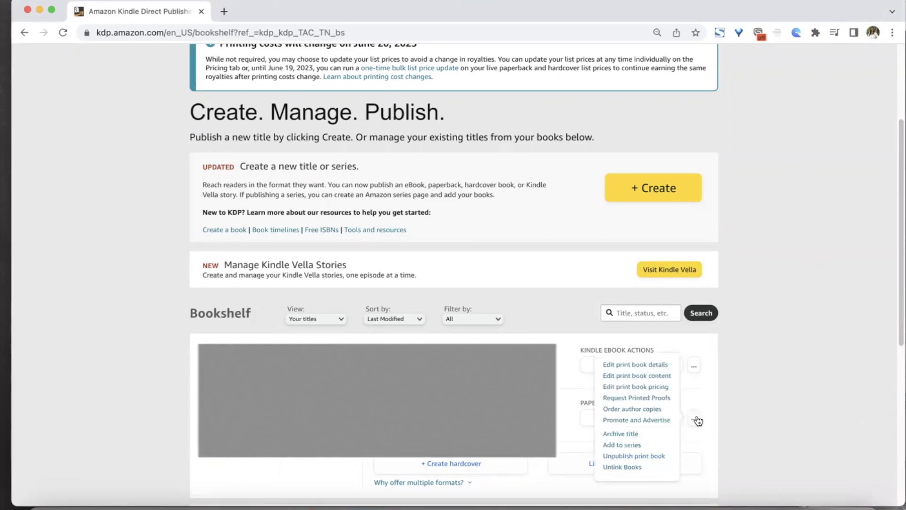
left_click(625, 389)
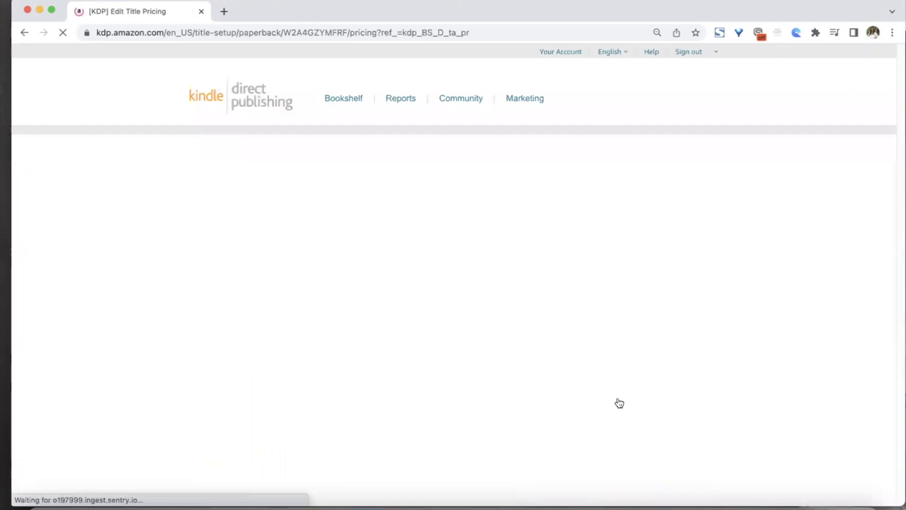
scroll(825, 358, "down", 8)
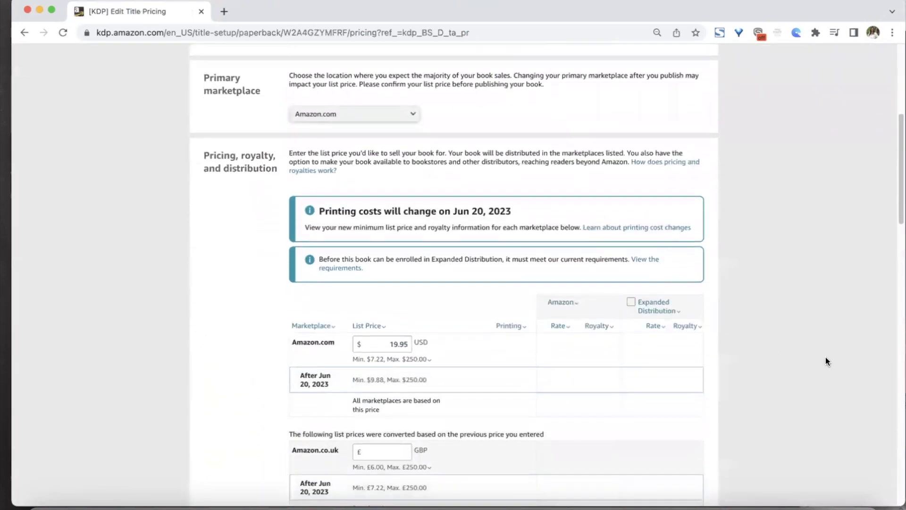
scroll(826, 361, "down", 2)
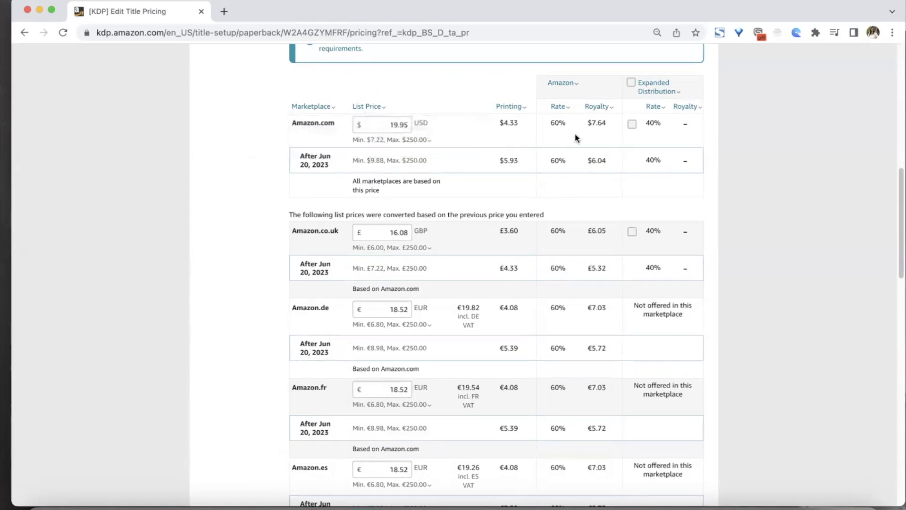
double_click(597, 160)
double_click(602, 122)
- Set the Amazon.com list price to 20.95 USD
left_click(381, 124)
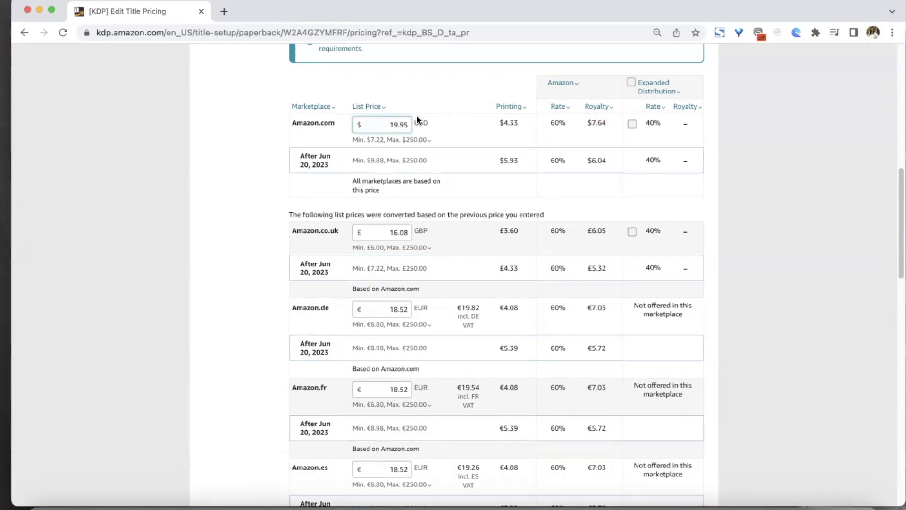
left_click_drag(390, 125, 421, 121)
type("20.95")
left_click(569, 173)
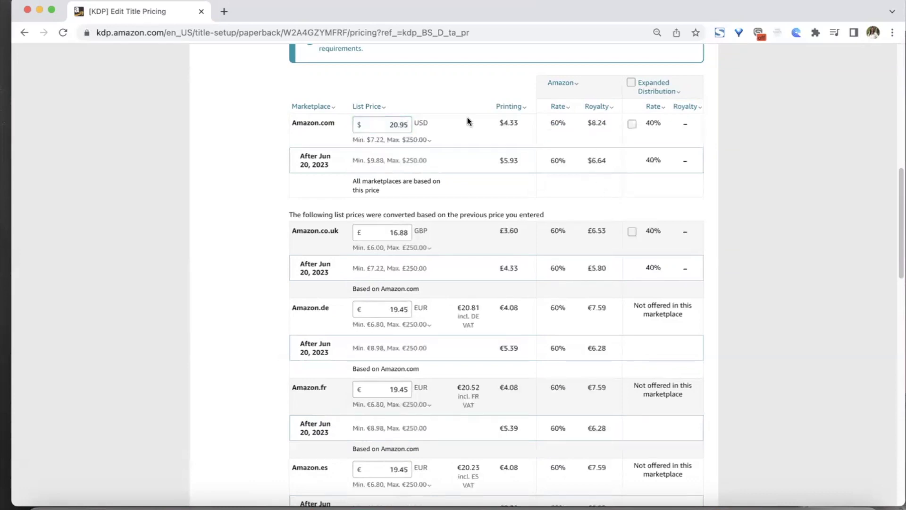
- Set the Amazon.com list price to 21.95 USD
left_click(383, 123)
key("super+a")
type("21.95")
key("Tab")
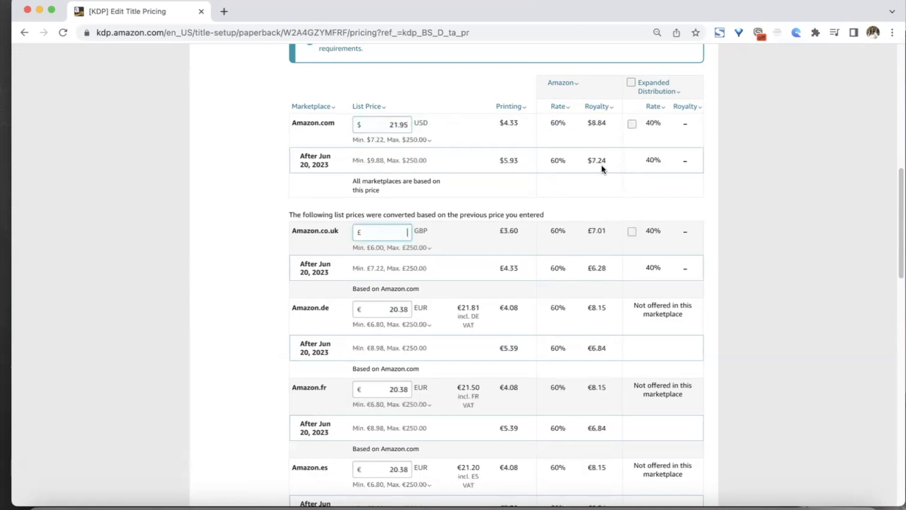
- Set the Amazon.com list price to 22.95 USD and check the royalties in the other marketplaces
left_click(380, 125)
key("super+a")
type("22.95")
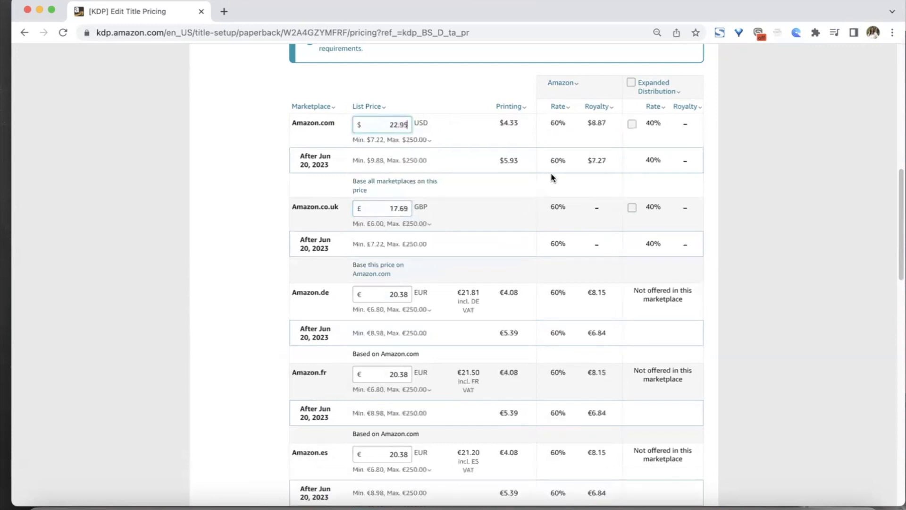
left_click(566, 169)
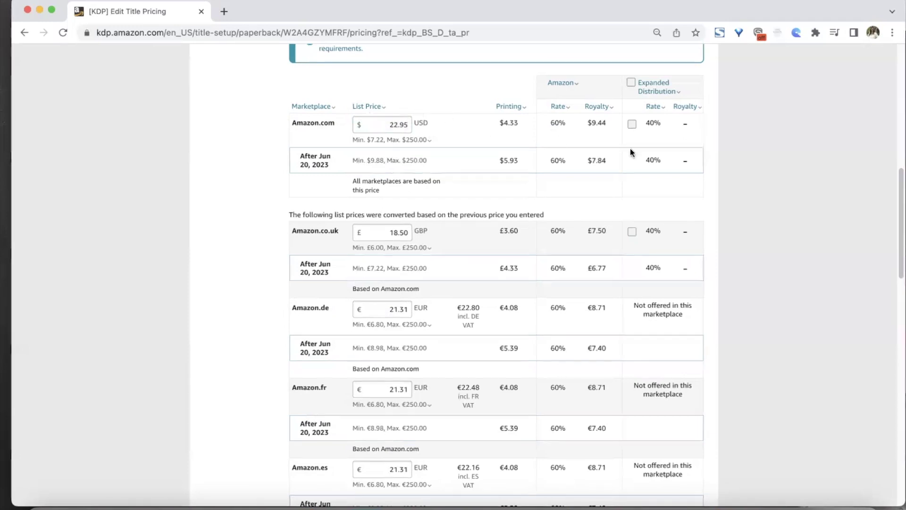
scroll(384, 232, "down", 3)
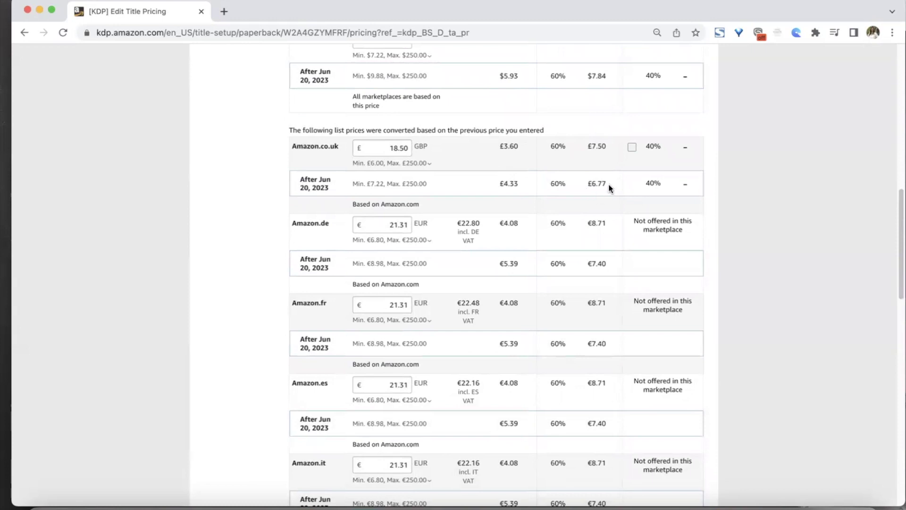
- Set the Amazon.com list price to 19.95 USD
scroll(596, 376, "up", 2)
double_click(375, 86)
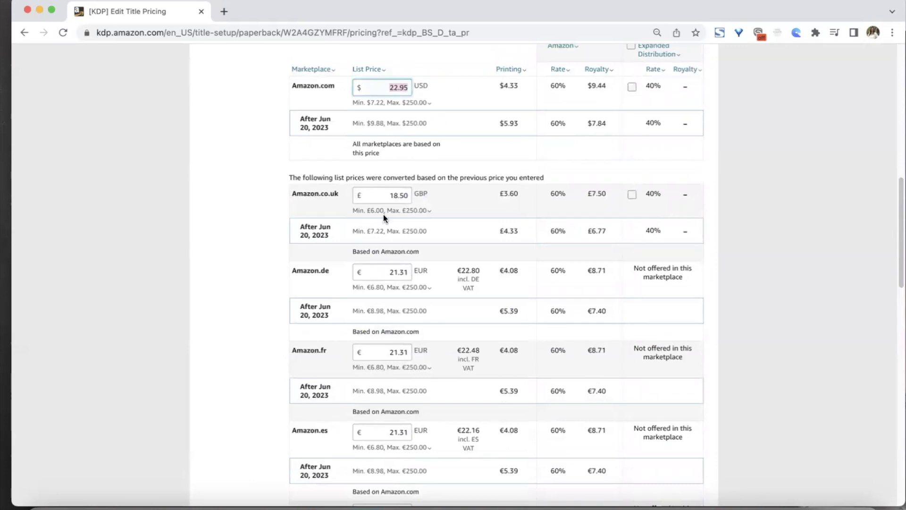
type("19.95")
key("Tab")
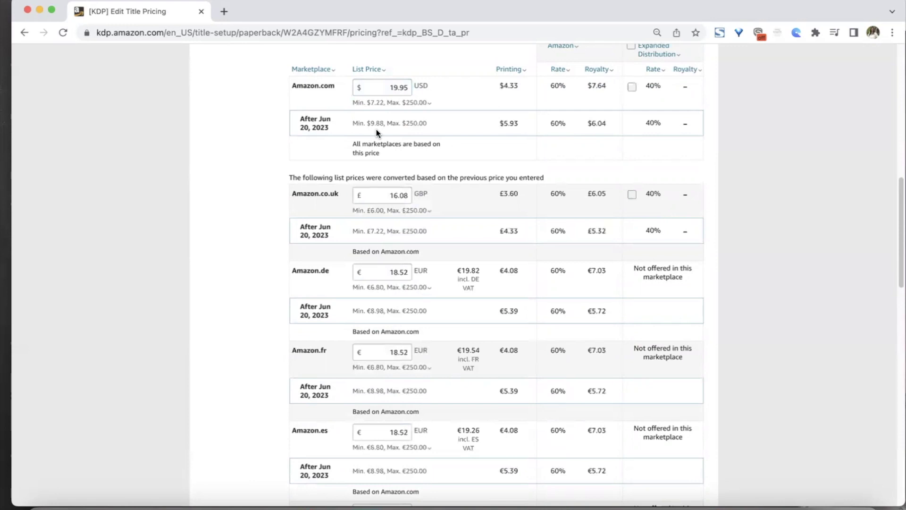
left_click(392, 209)
left_click(754, 241)
left_click(408, 211)
left_click(412, 300)
- Set the Amazon.com list price to 22.95 USD and review the converted prices of all marketplaces down to the publishing options
double_click(385, 88)
type("22.95")
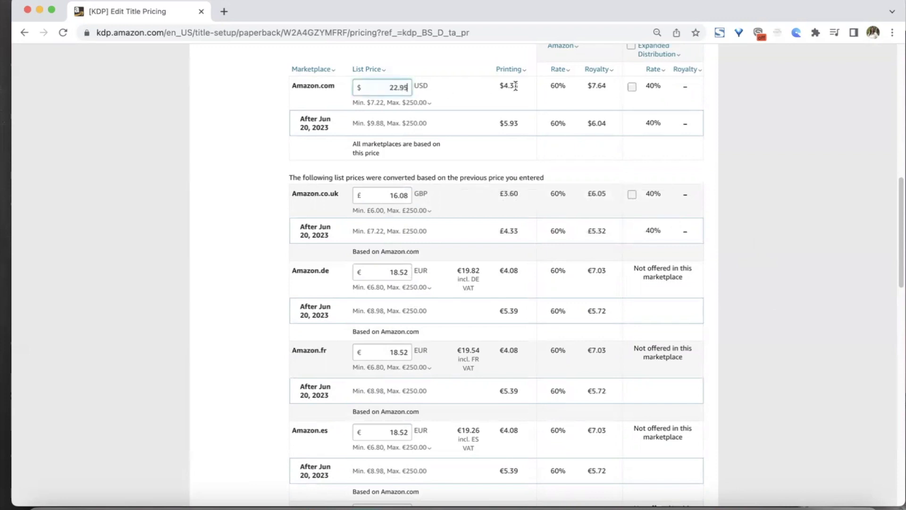
left_click(784, 95)
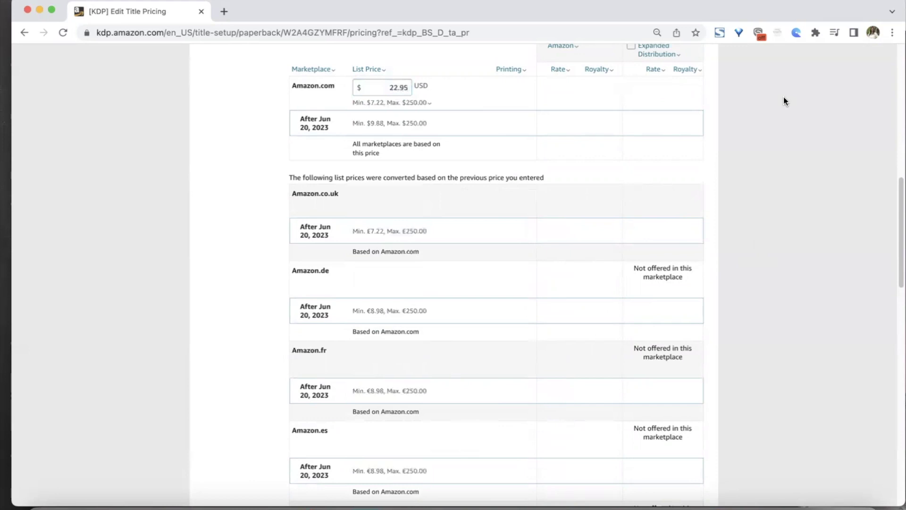
scroll(783, 97, "down", 10)
scroll(783, 101, "down", 8)
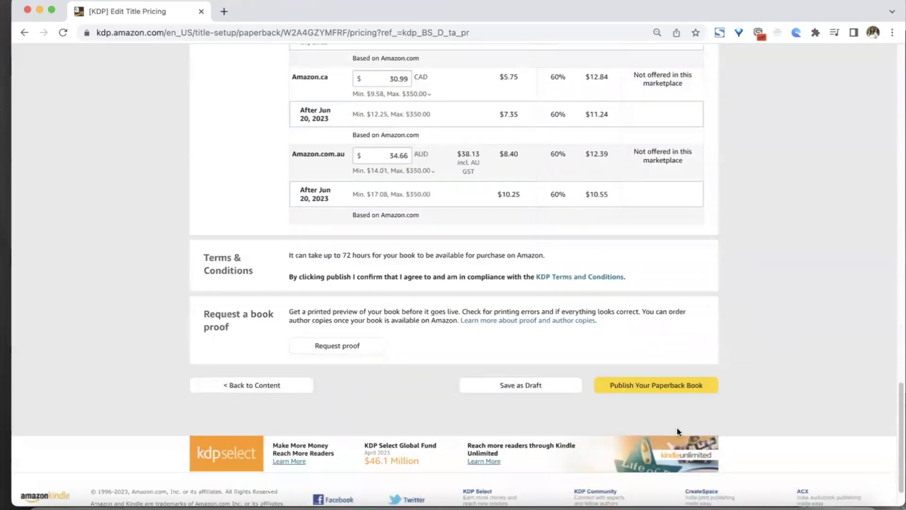
scroll(676, 427, "up", 20)
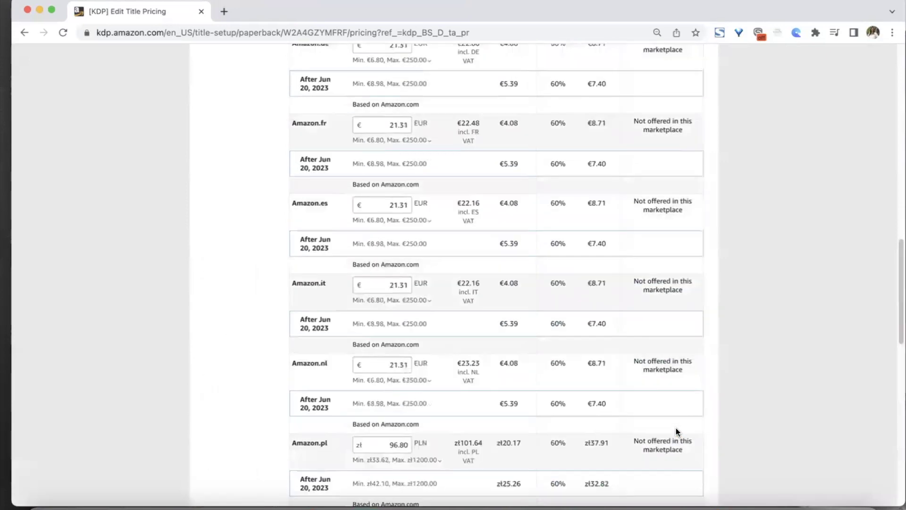
scroll(686, 355, "down", 1)
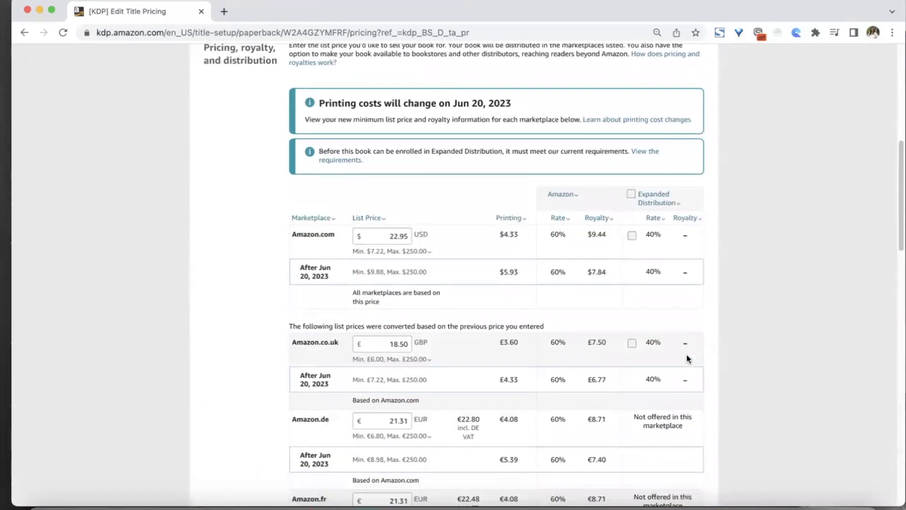
- Set the Amazon.com list price to 19.95 USD and check the converted marketplace prices
left_click_drag(361, 236, 443, 234)
key("BackSpace")
type("19.95")
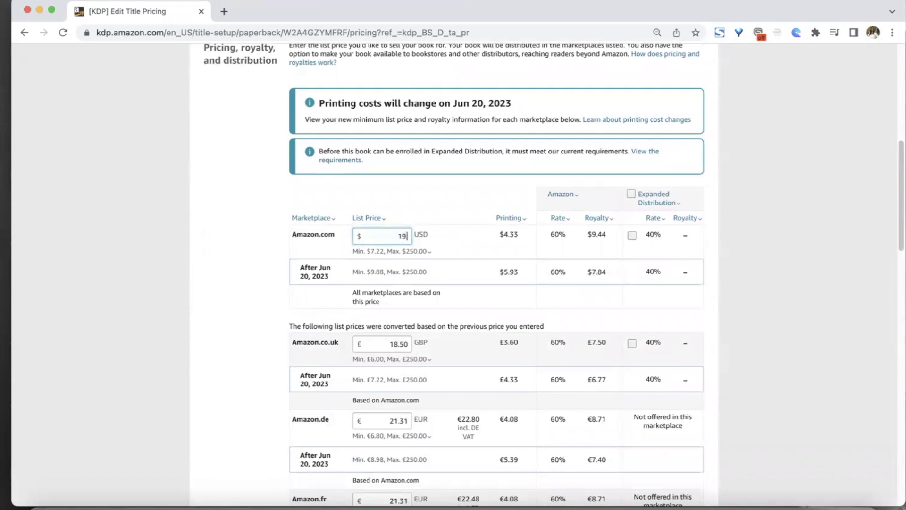
key("Tab")
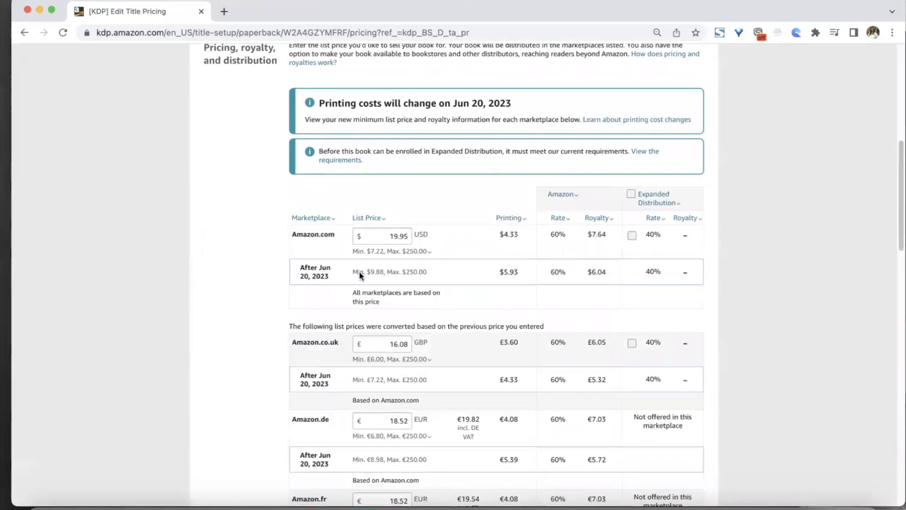
scroll(398, 301, "down", 3)
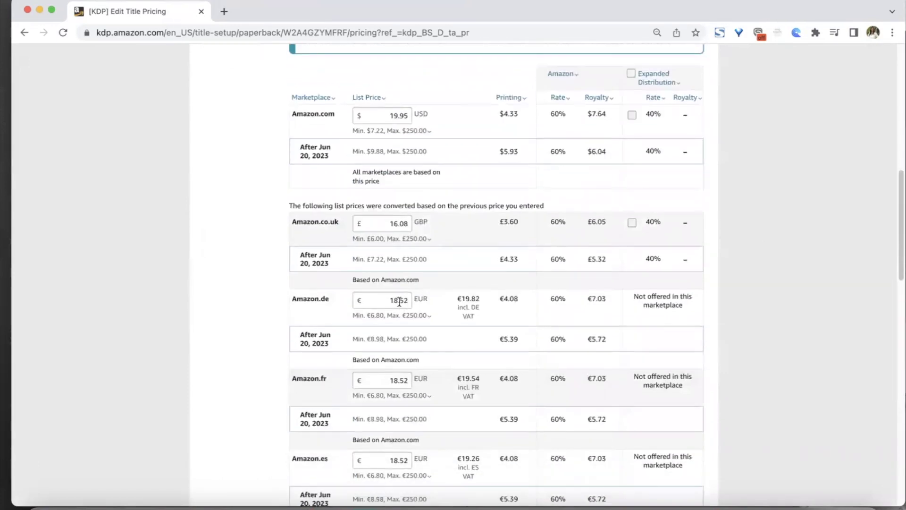
- Try to return to the Bookshelf, cancelling the departure at the unsaved changes dialog
scroll(398, 301, "up", 12)
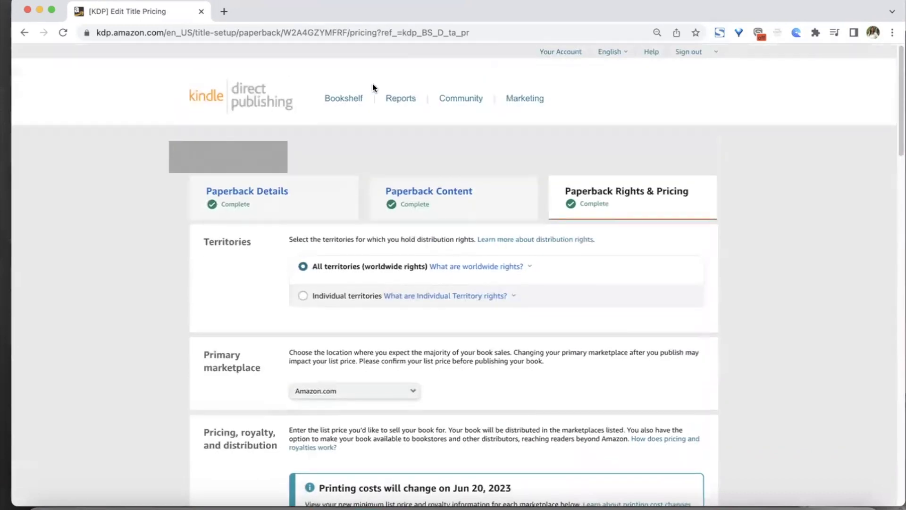
left_click(352, 100)
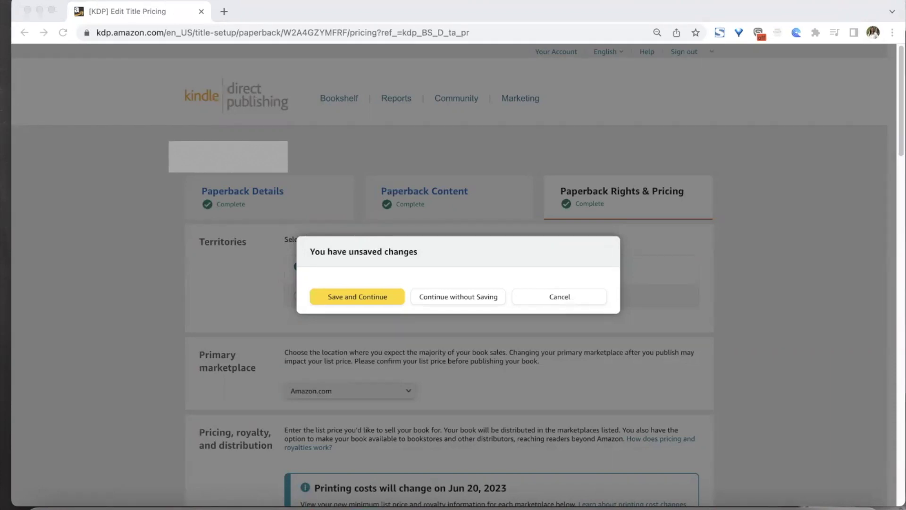
left_click_drag(0, 141, 180, 3)
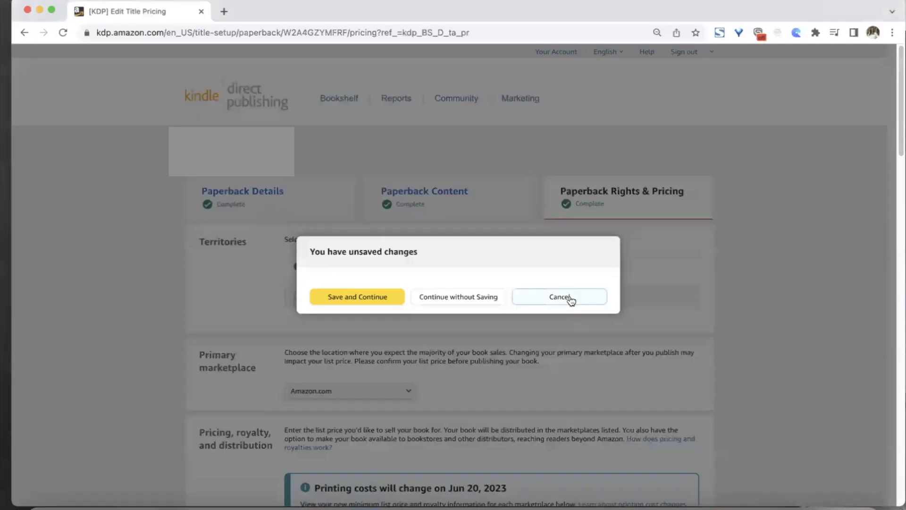
left_click(568, 297)
- View the explanation of the Amazon.com minimum list price in the paperback's pricing table and close it
scroll(579, 293, "down", 6)
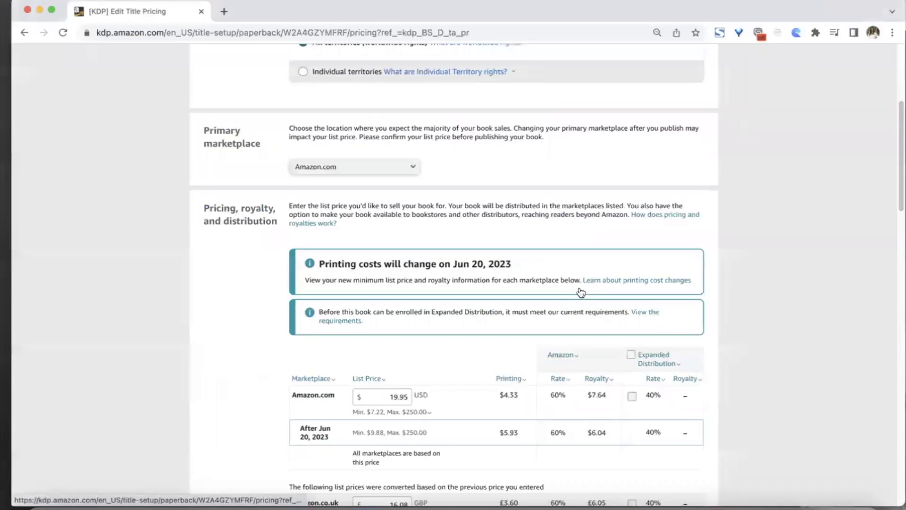
scroll(414, 336, "down", 5)
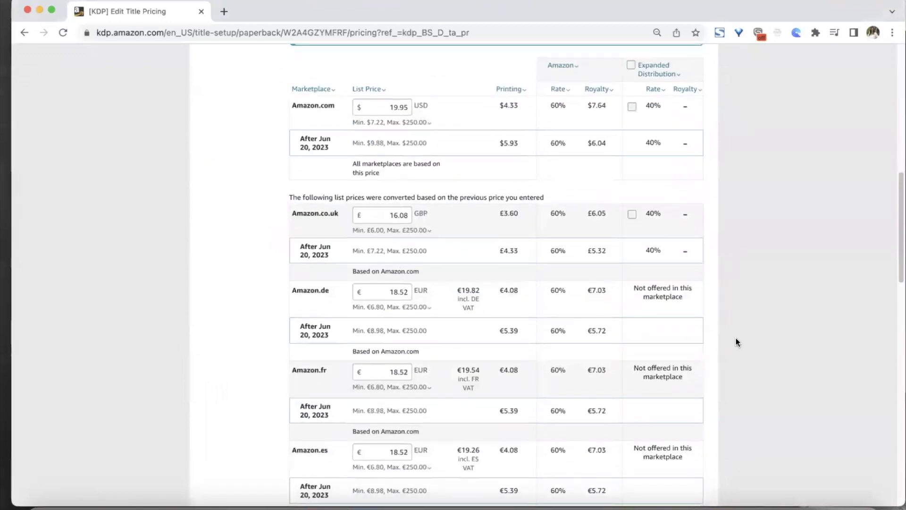
left_click(400, 123)
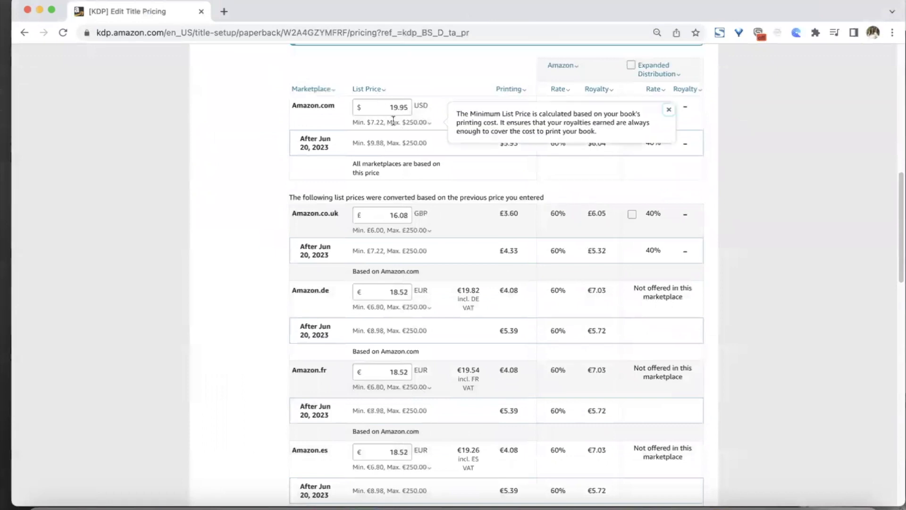
left_click(713, 233)
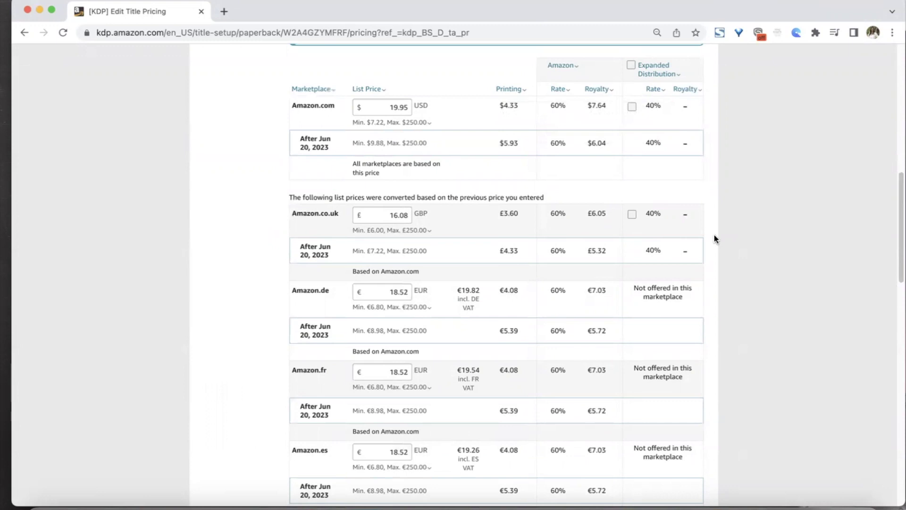
scroll(714, 234, "up", 10)
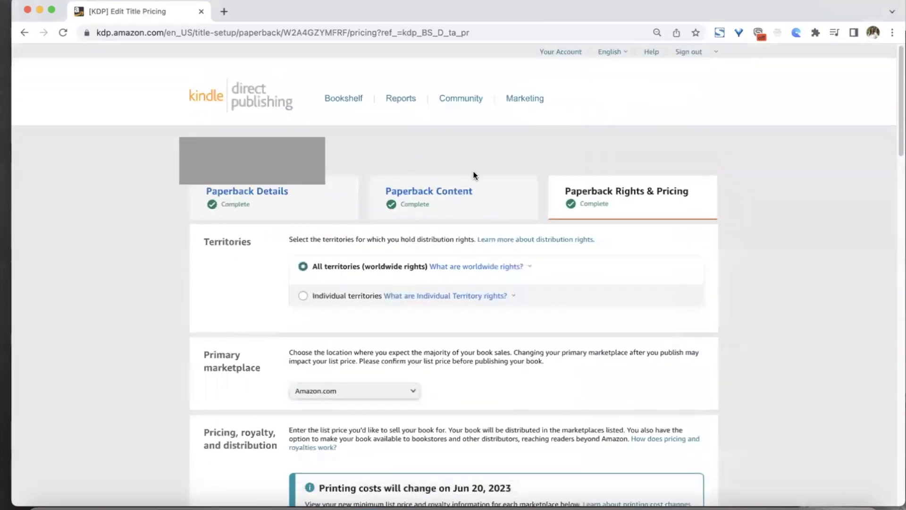